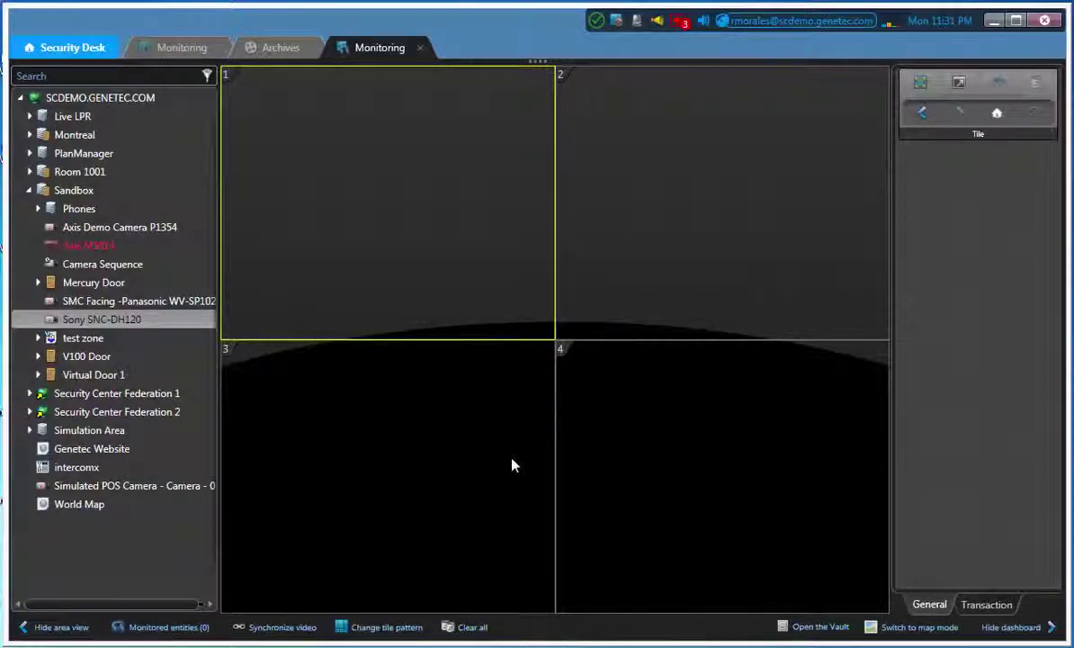
- Display the live Sony SNC-DH120 camera in tile 1, enlarge the tile and scroll its timeline back to earlier footage
double_click(122, 322)
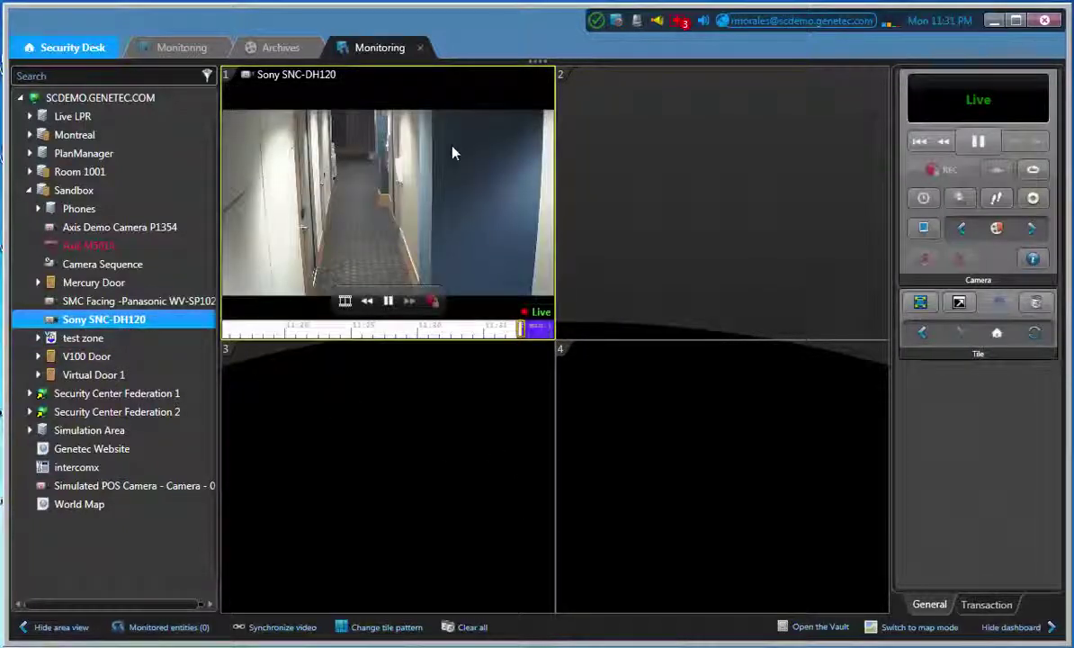
double_click(454, 152)
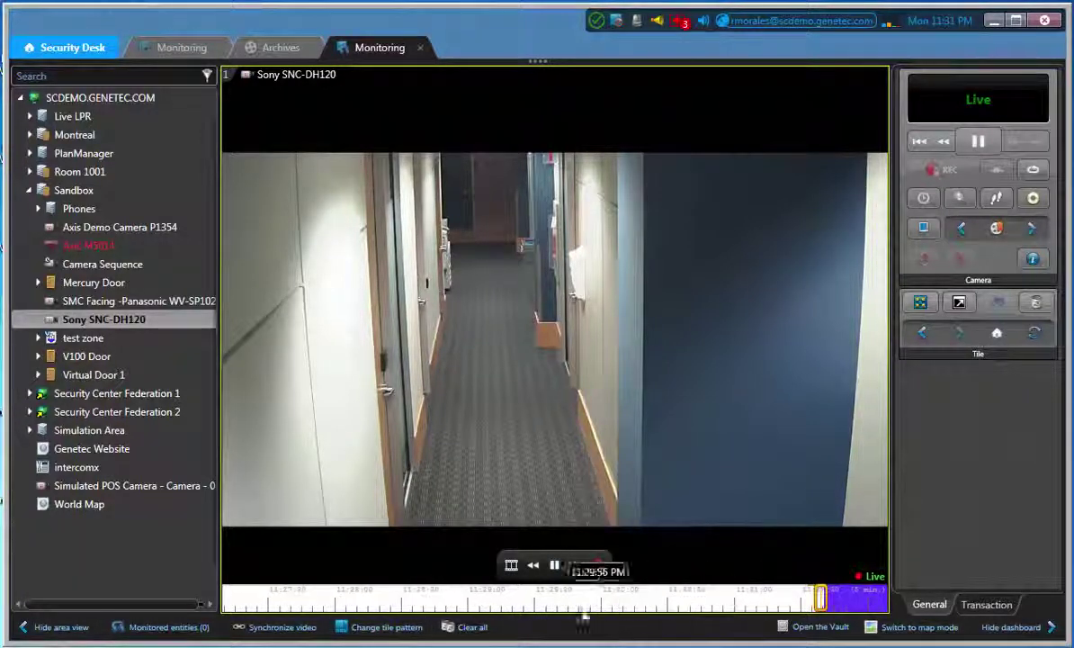
drag(340, 601, 765, 598)
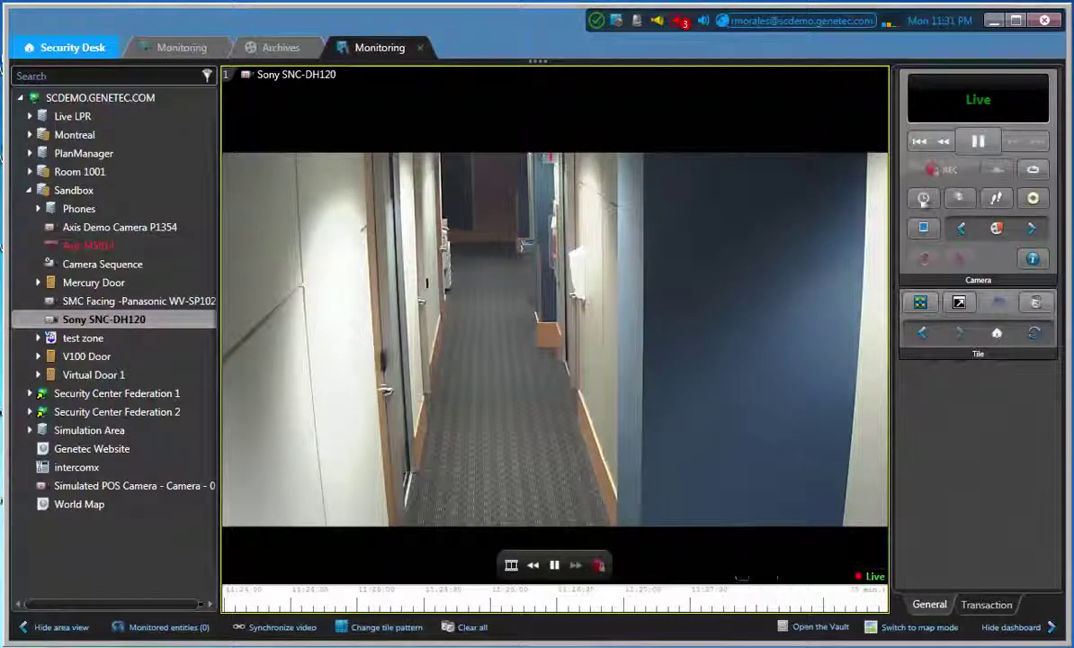
drag(316, 607, 624, 595)
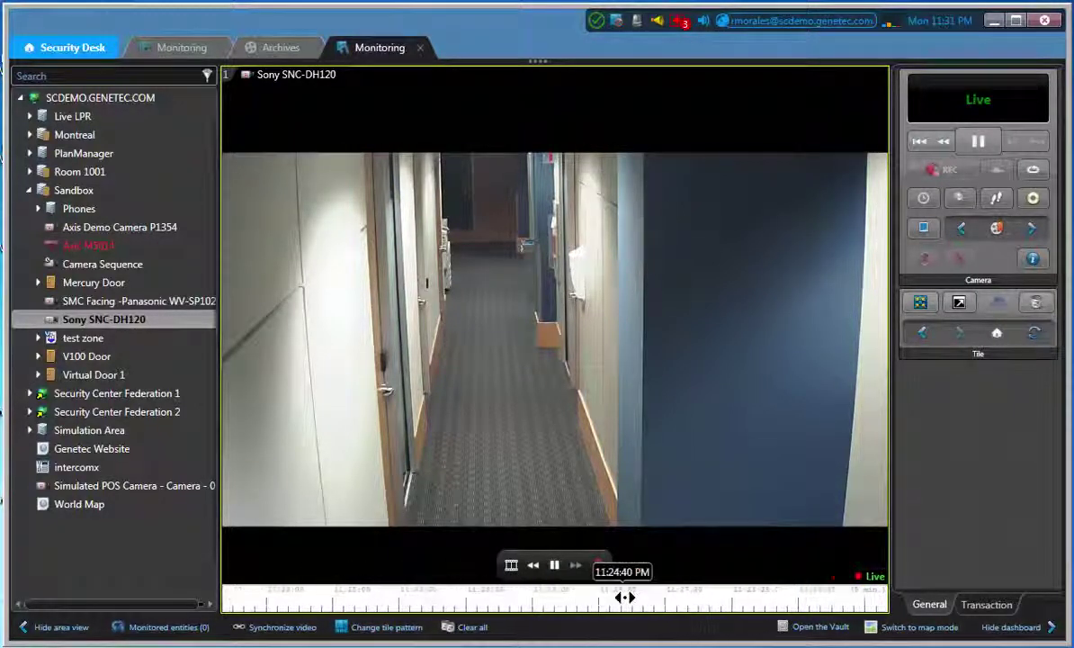
- Play the camera's archived video for 6/29/2015 from about 12:39 PM, just before the bookmarks, and pause it
click(923, 200)
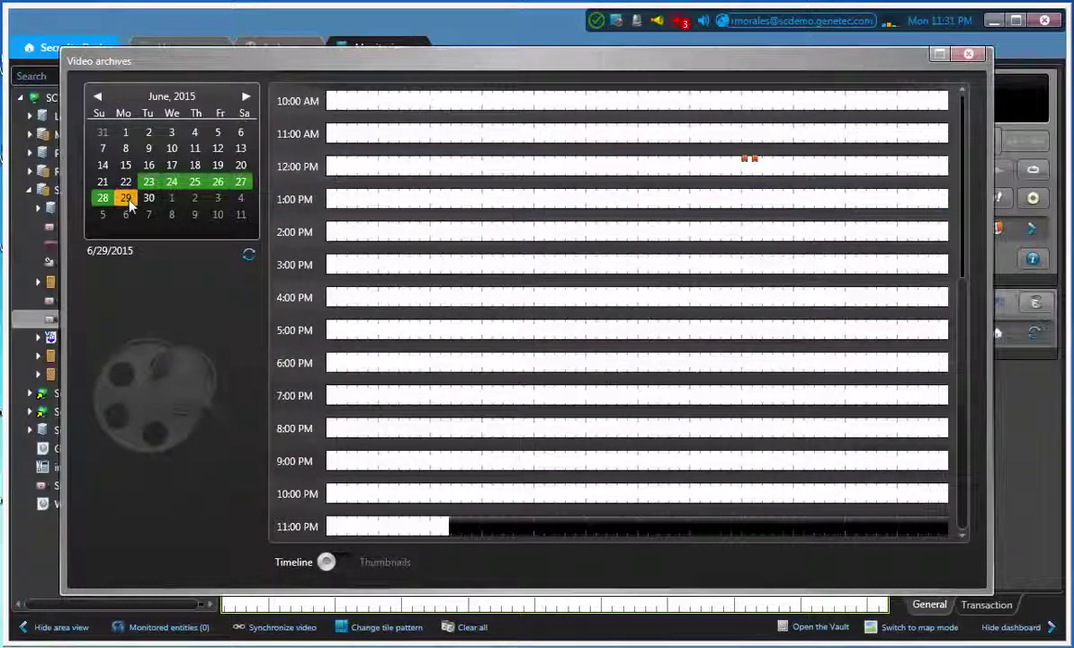
click(736, 167)
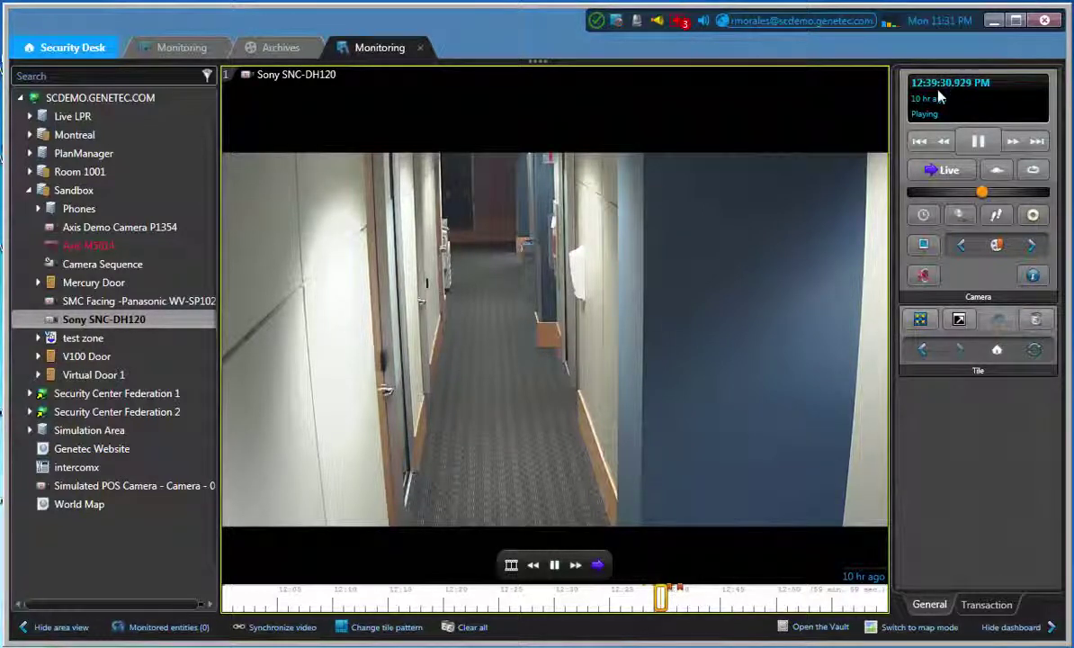
click(555, 565)
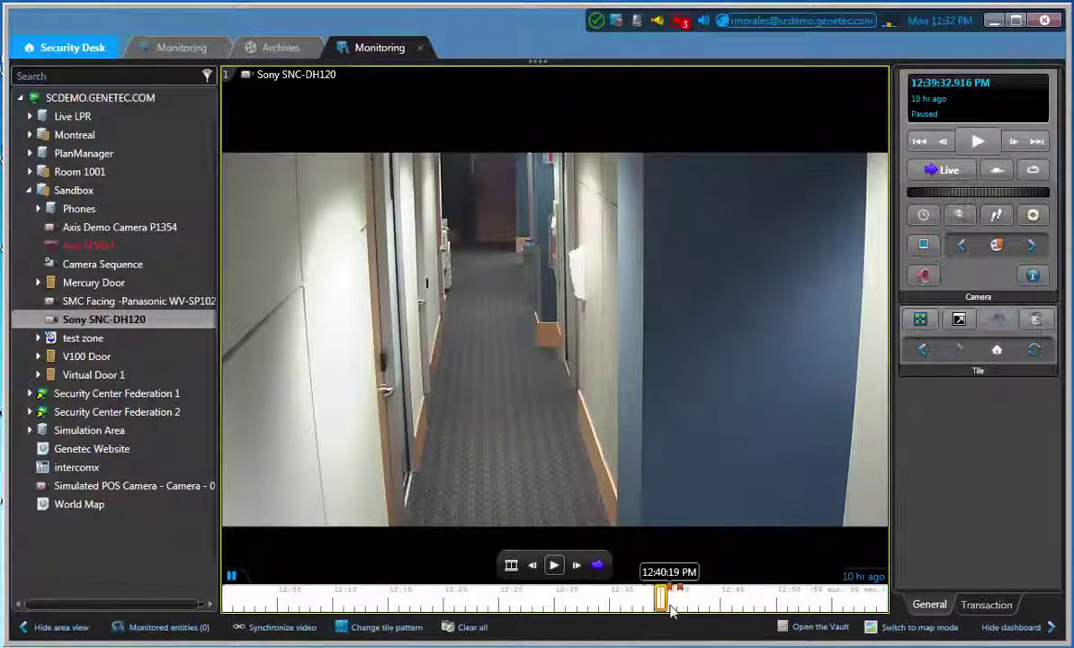
- Mark a loop range of about 1 min 21 sec from 12:38:48 PM around the paused frame and export it in G64x format
click(1034, 170)
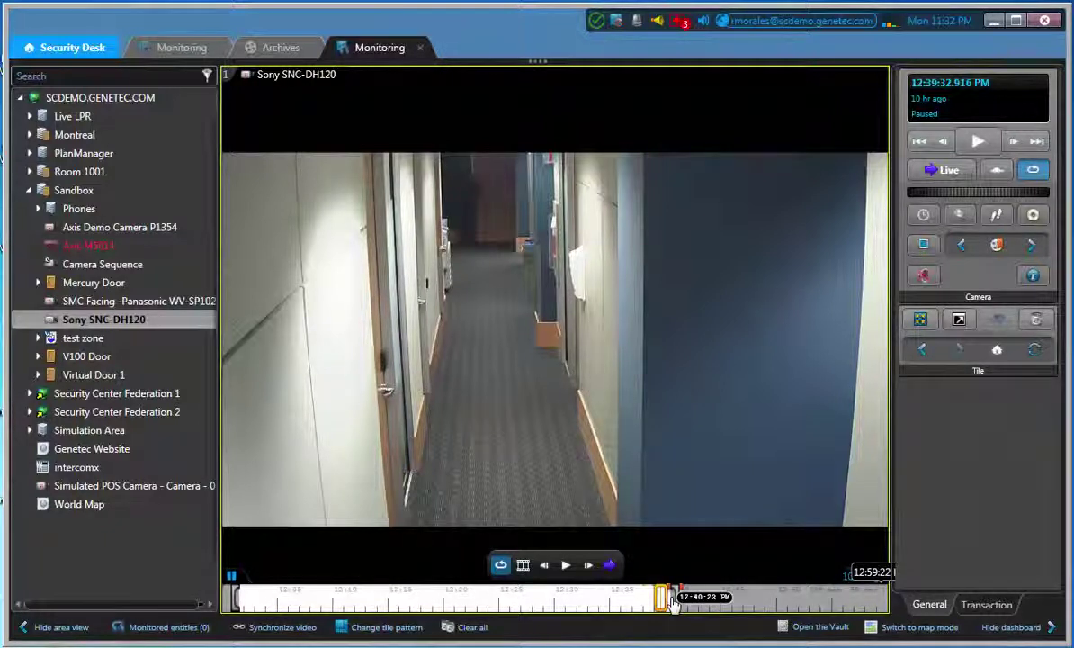
drag(235, 597, 658, 597)
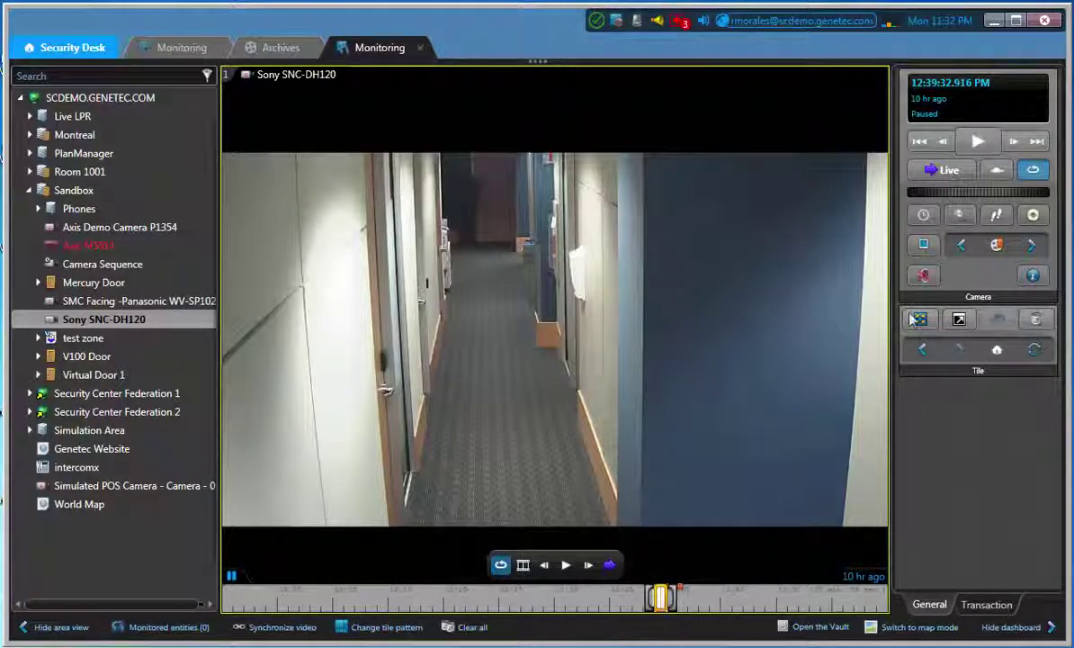
click(1033, 216)
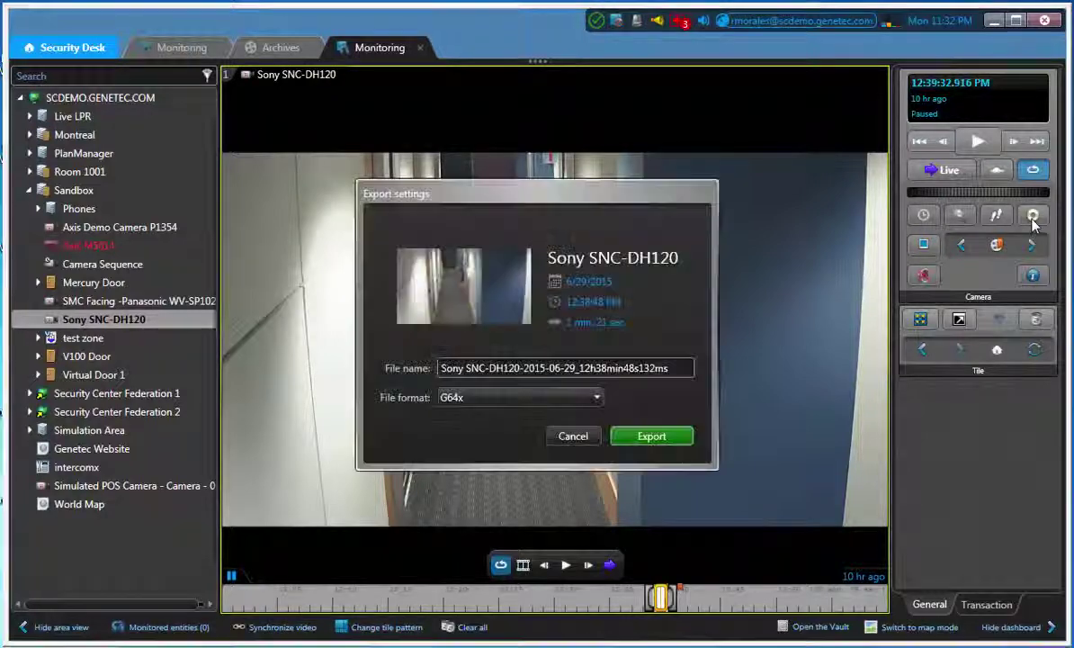
drag(592, 204, 718, 214)
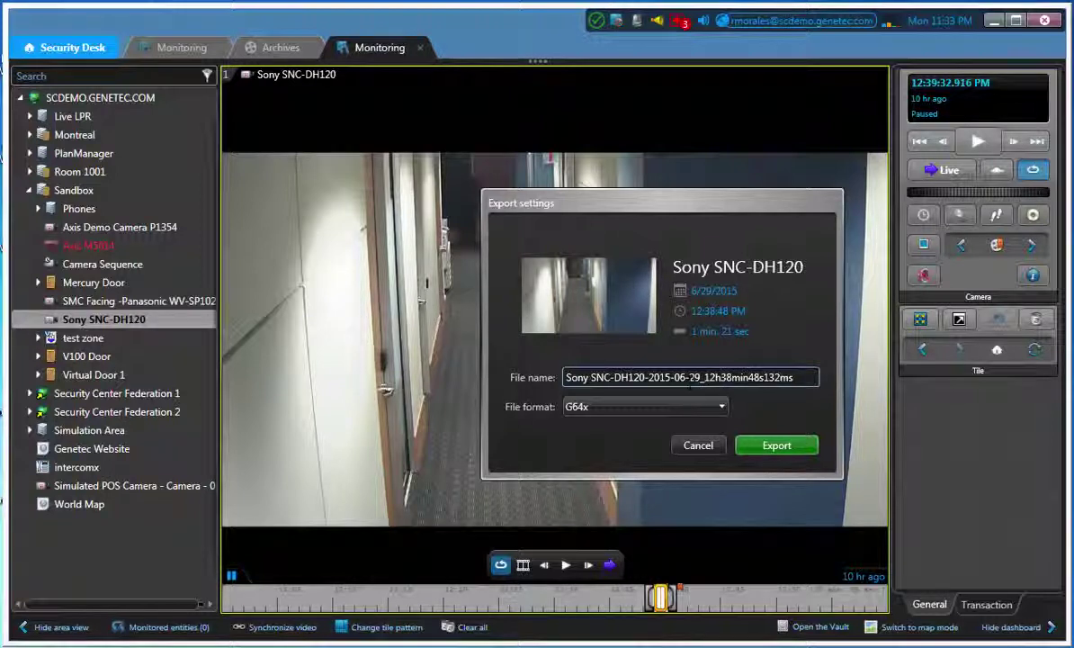
click(765, 445)
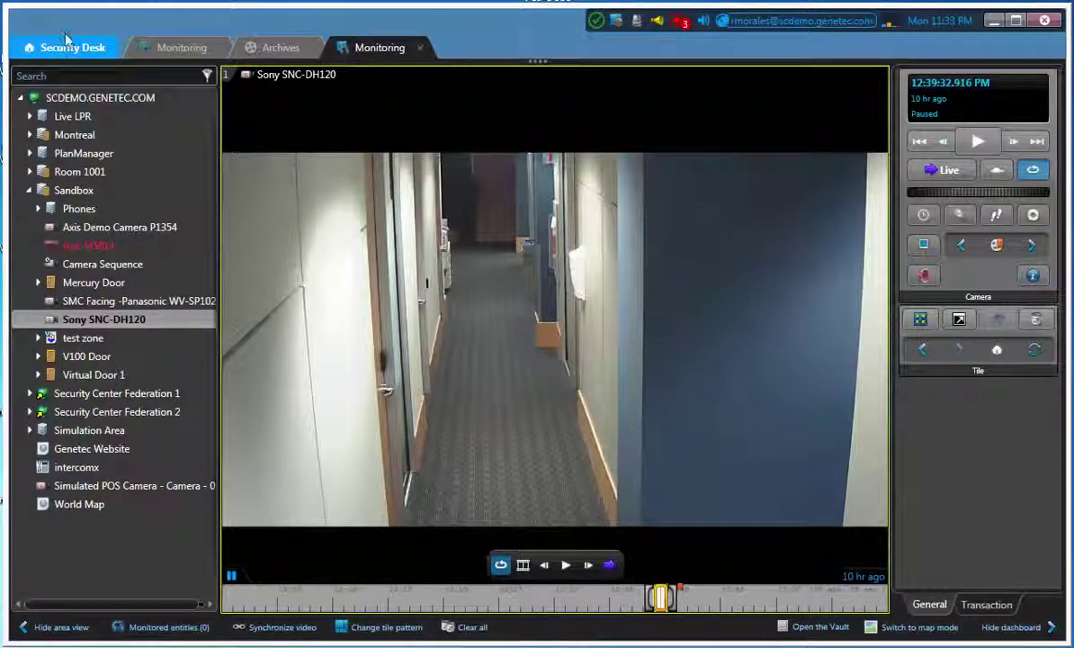
- Open the Vault and review the newly exported Sony SNC-DH120 clip, skipping ahead and pausing around 12:39:33 PM before closing the player
click(72, 51)
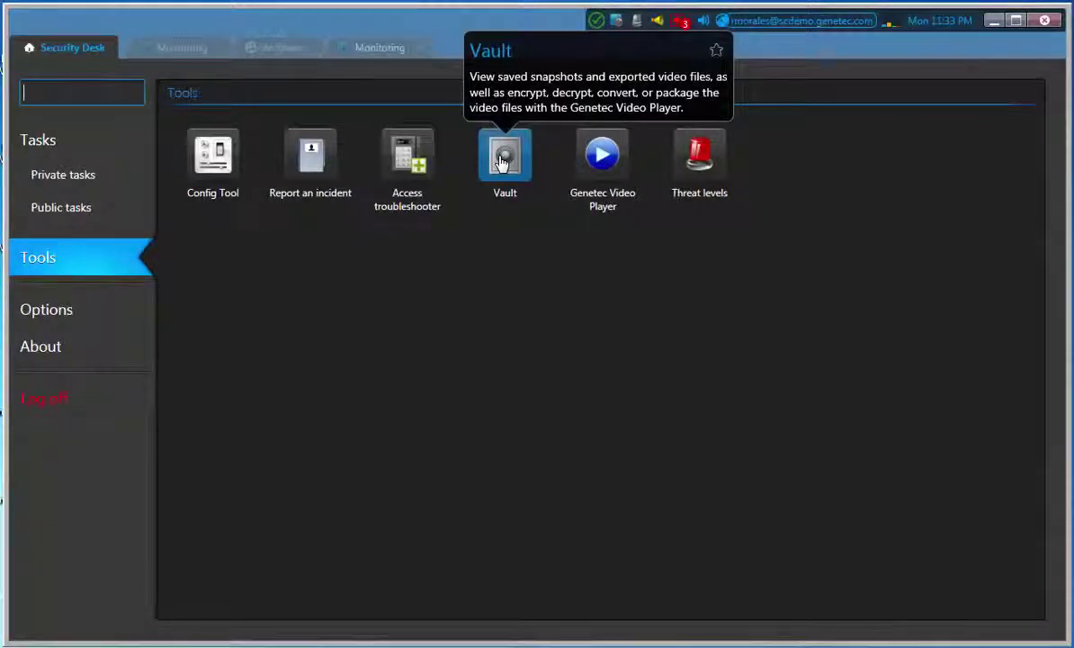
click(503, 160)
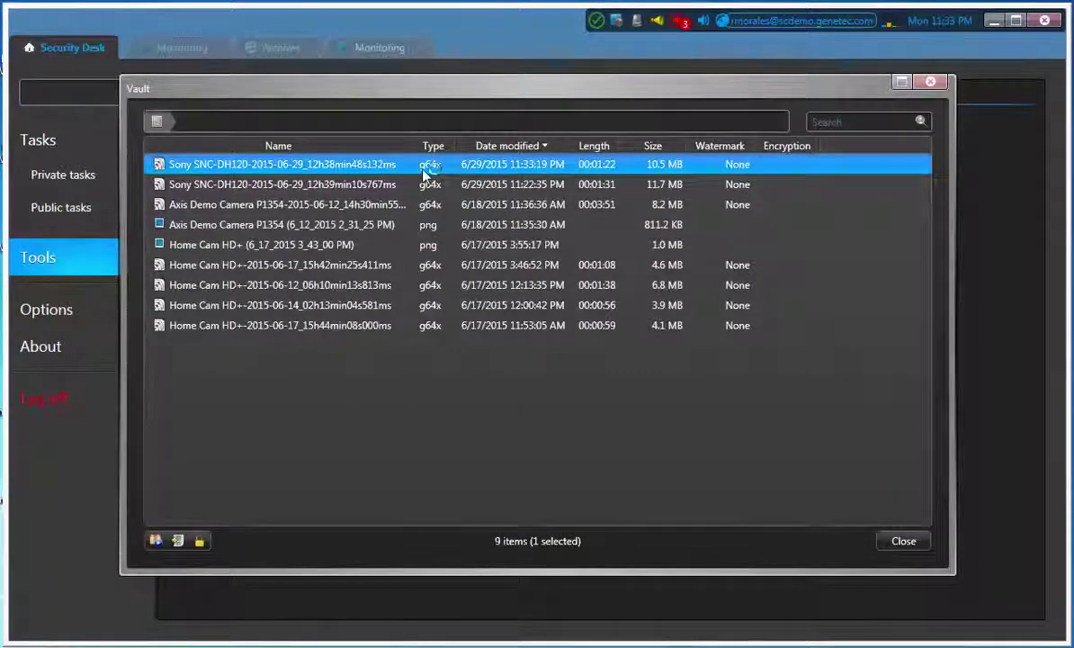
double_click(423, 172)
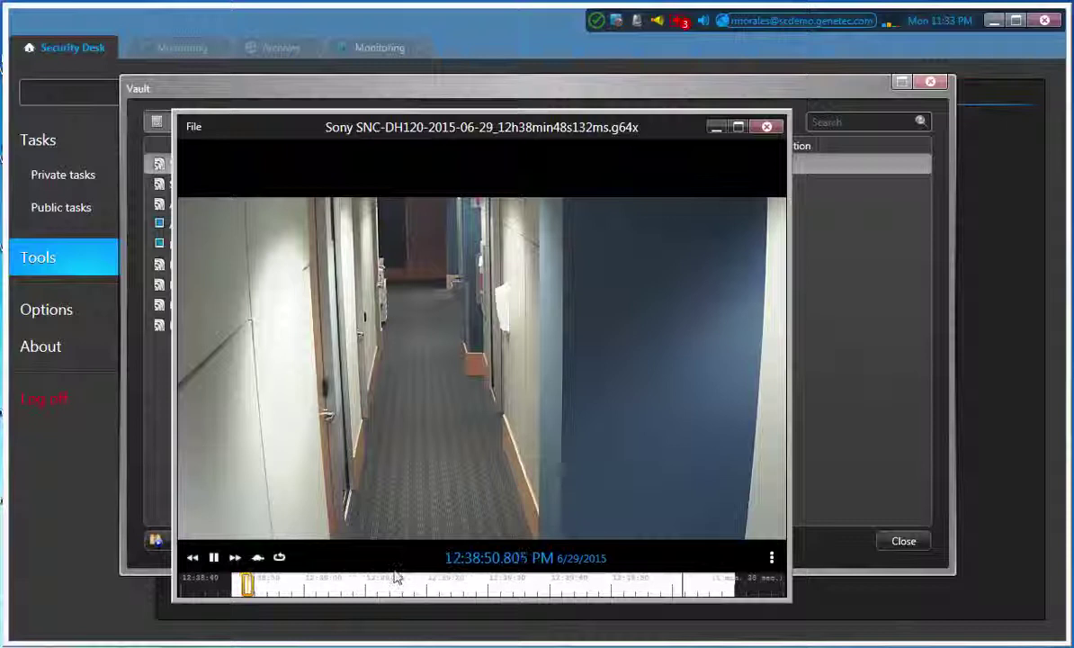
click(466, 585)
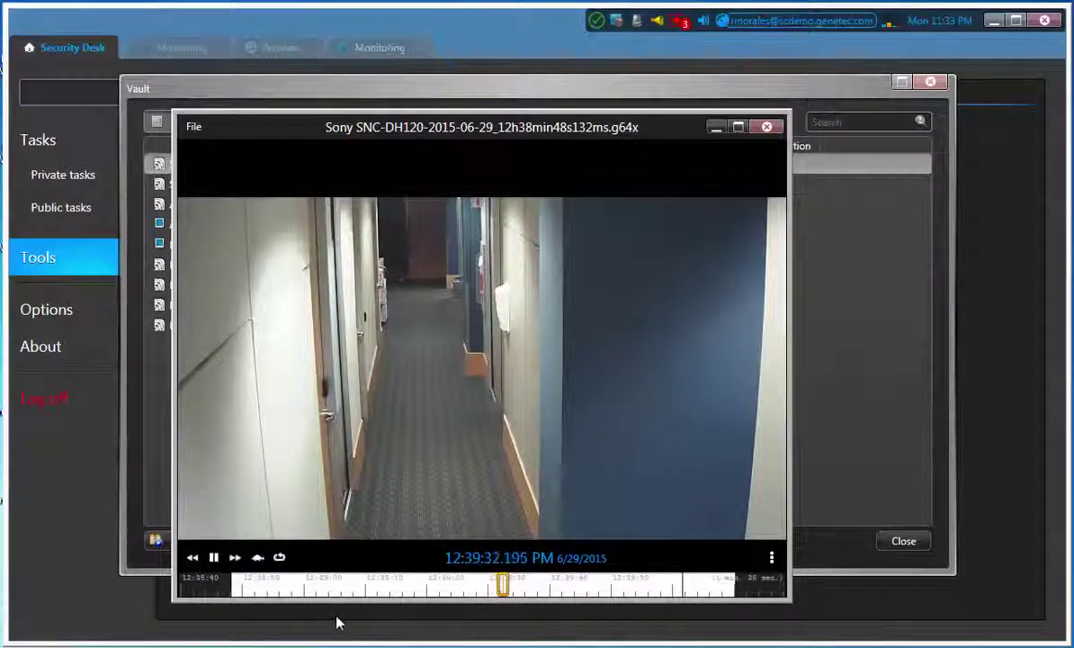
click(213, 557)
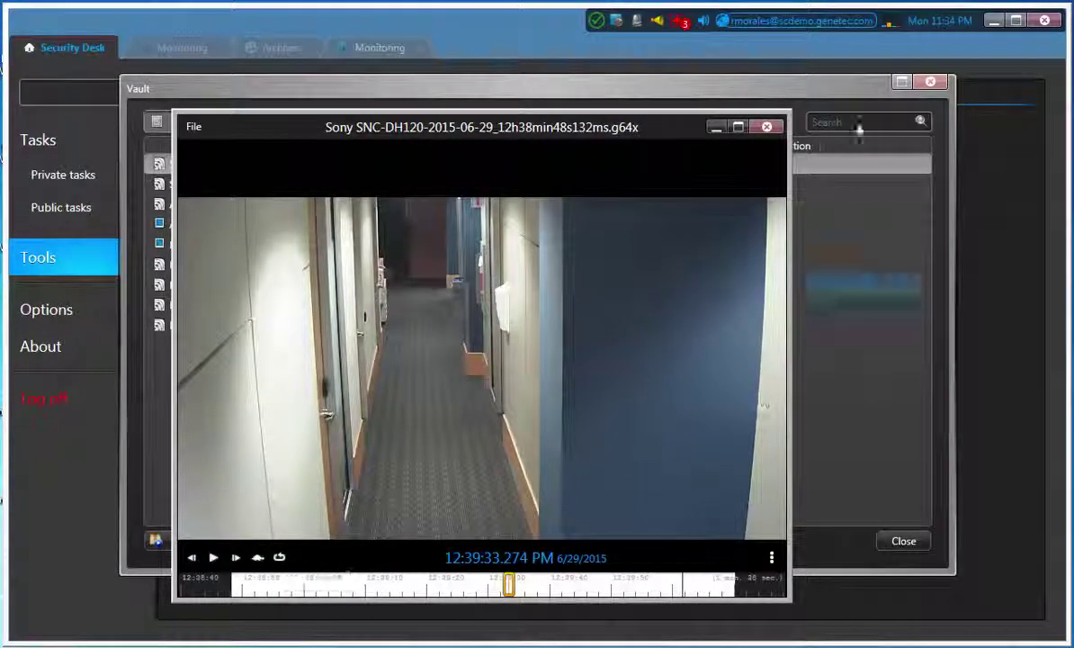
click(768, 128)
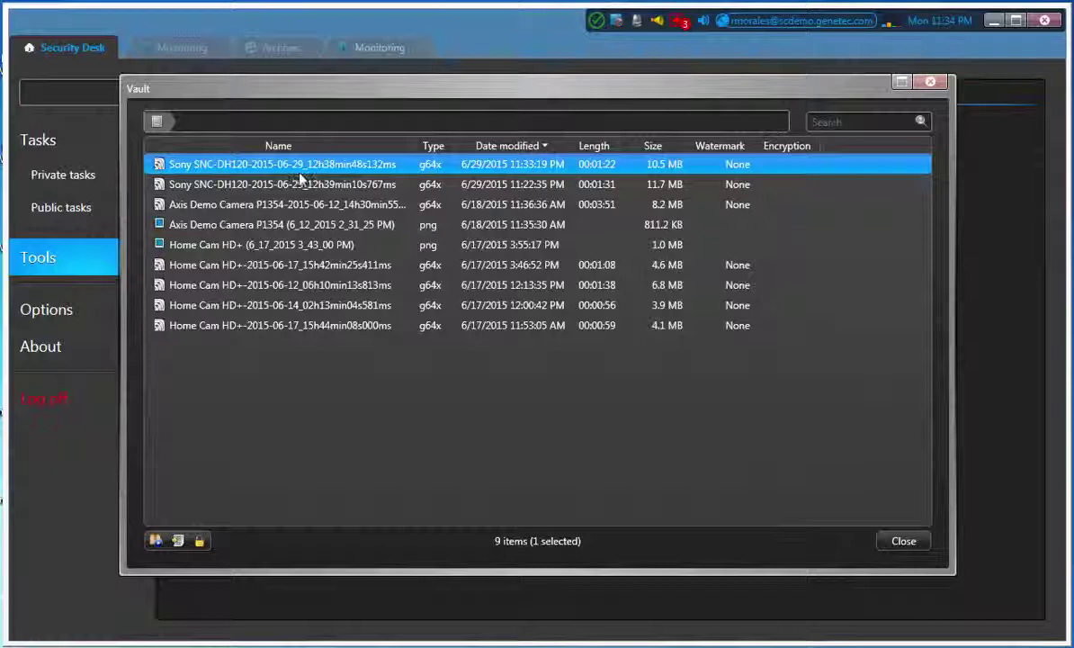
- Package the 12h38min48s132ms Sony SNC-DH120 clip with Genetec Video Player, using the Desktop as destination
right_click(225, 169)
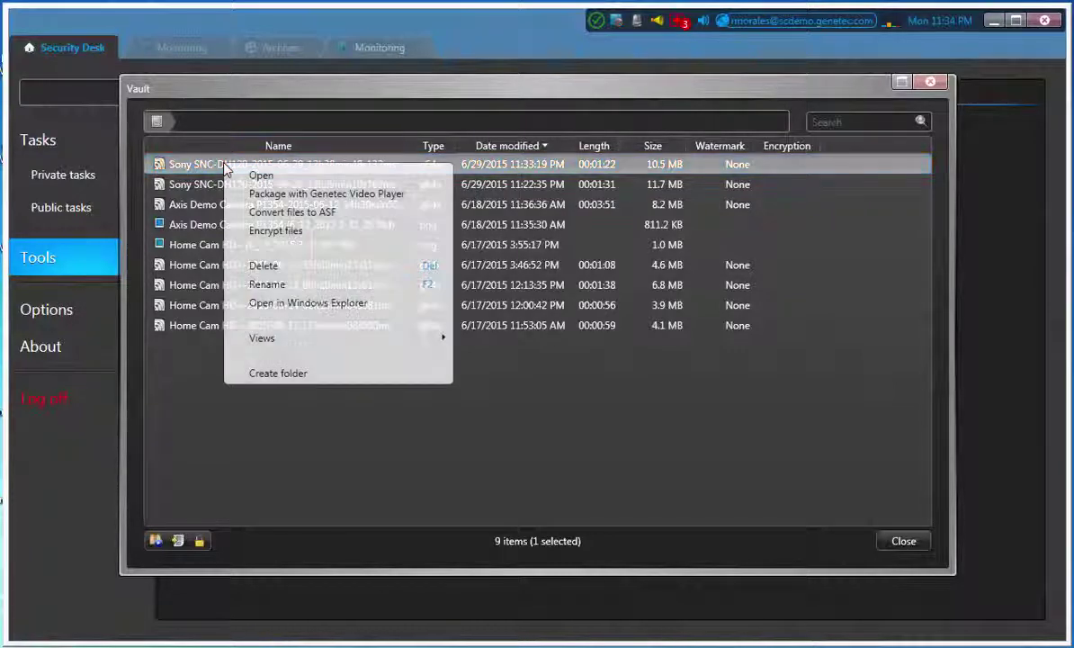
click(427, 100)
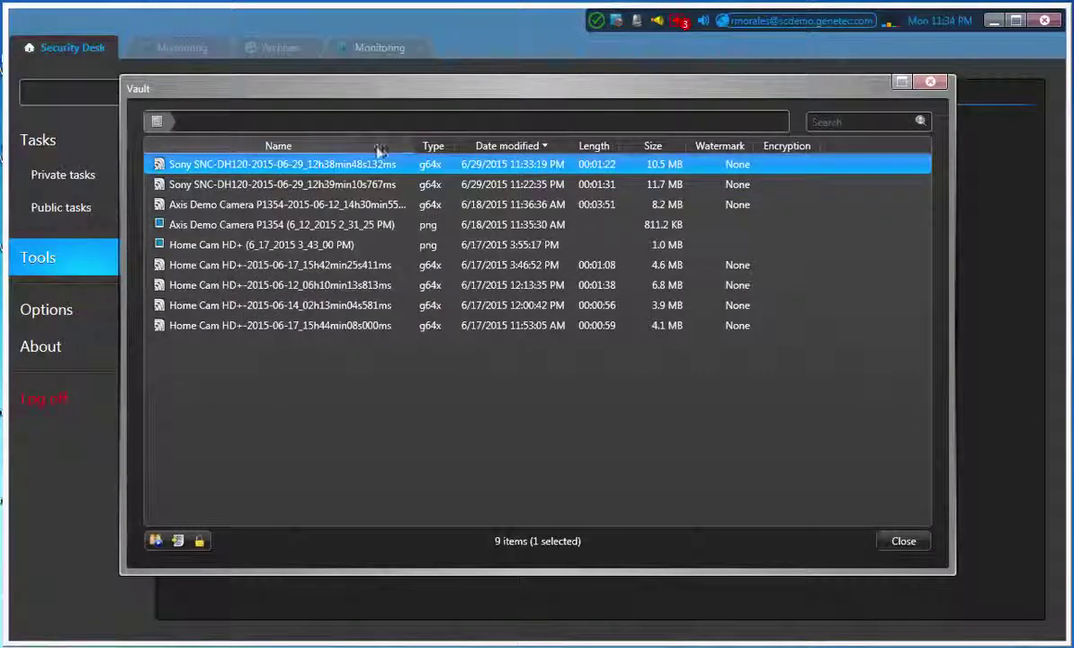
right_click(439, 173)
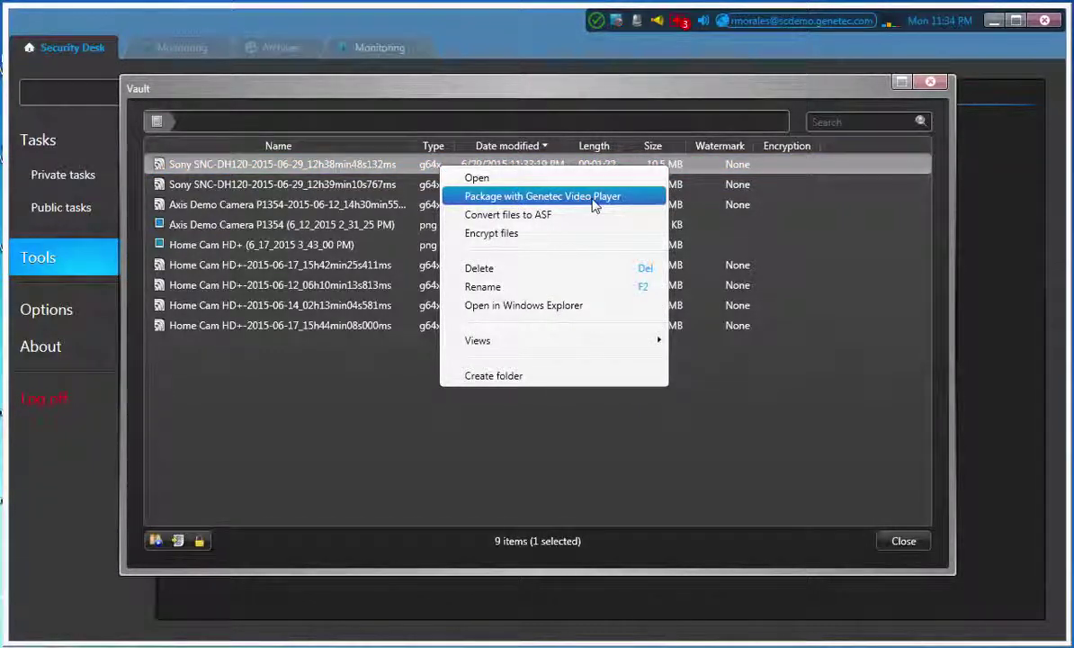
click(155, 541)
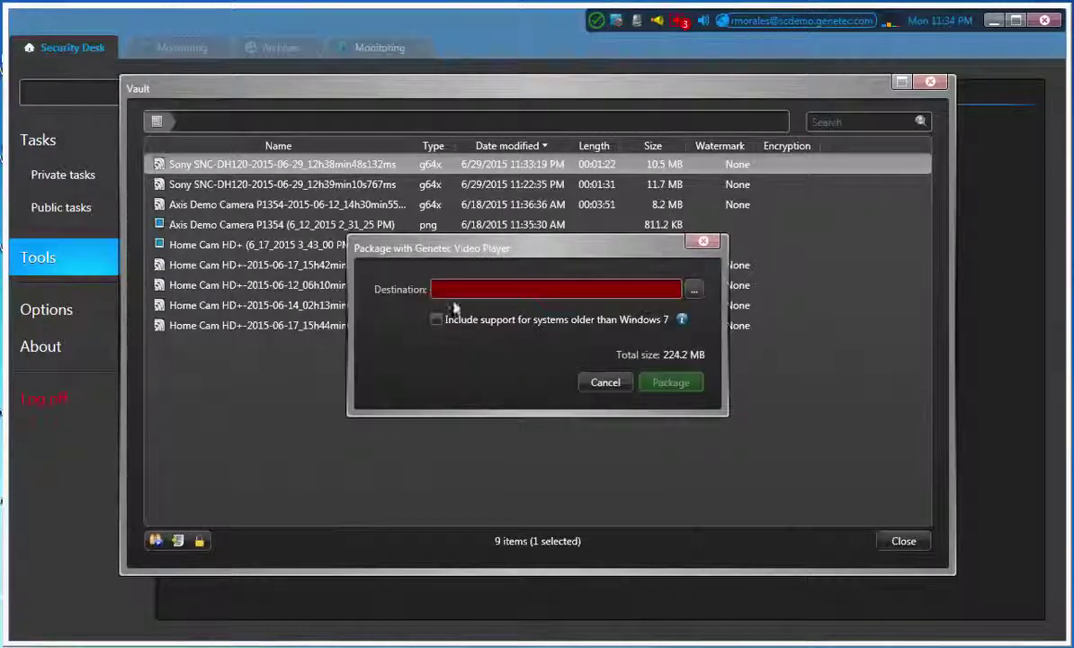
click(694, 287)
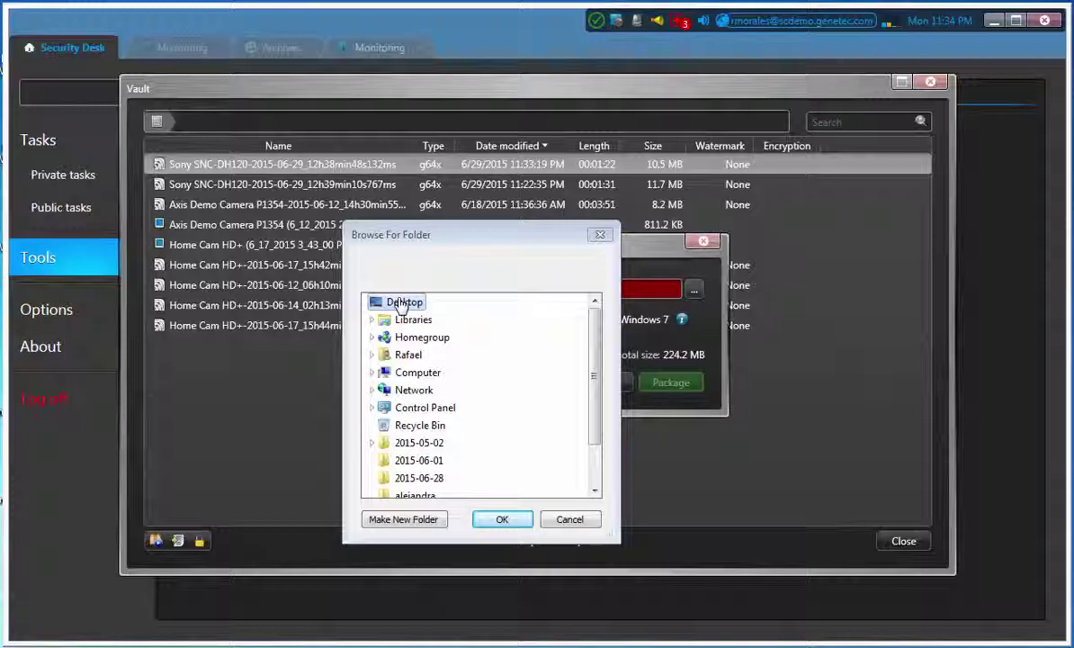
click(402, 304)
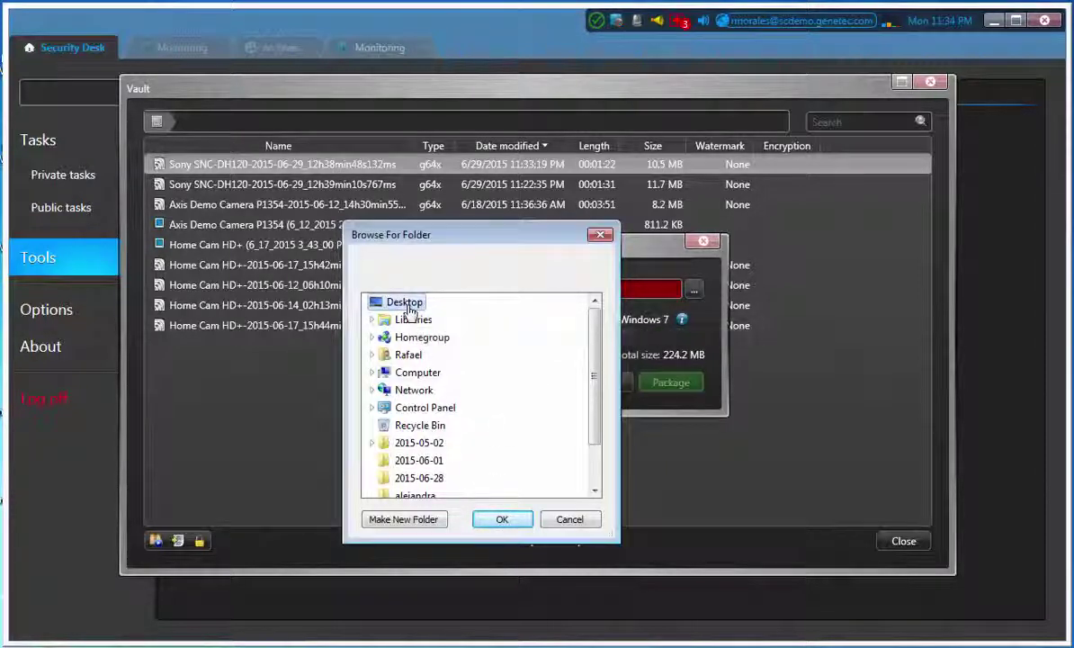
click(501, 519)
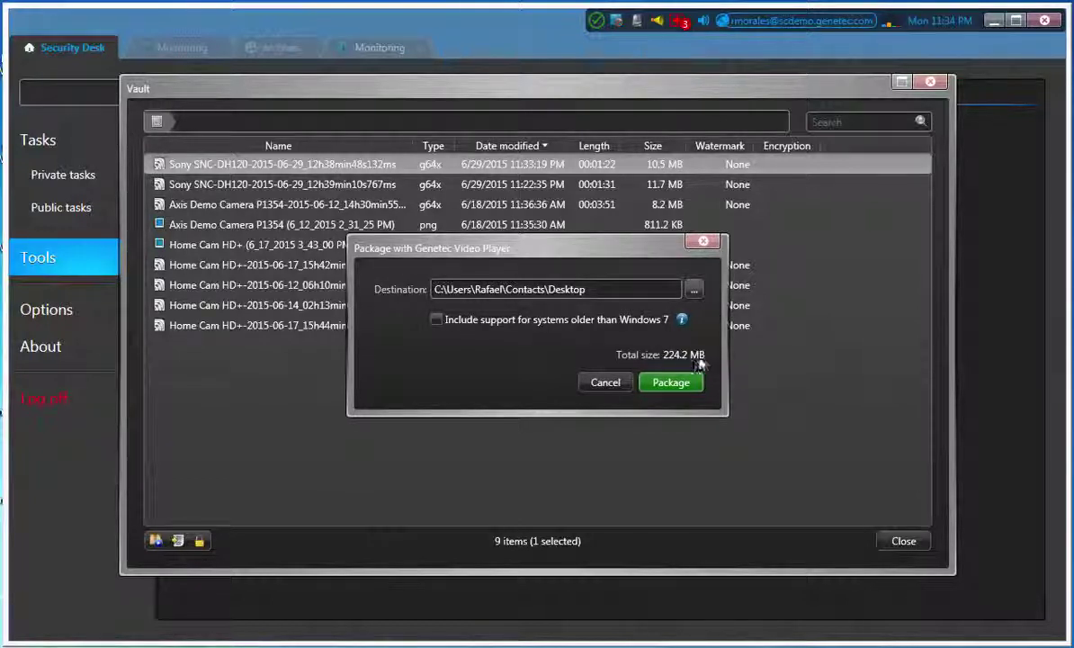
click(670, 393)
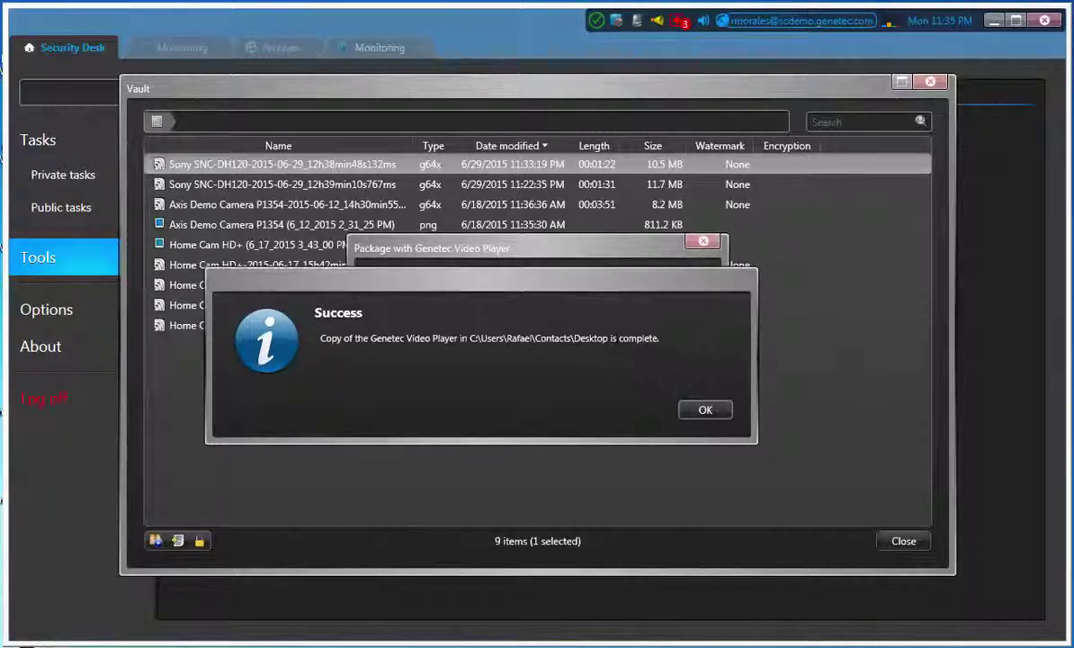
click(703, 409)
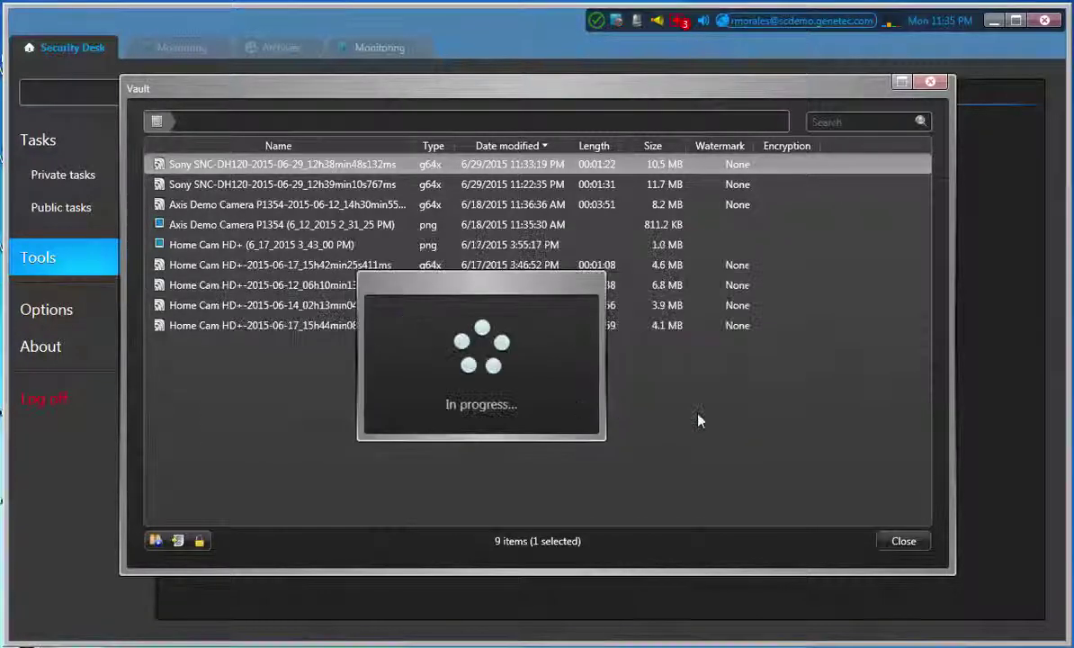
- Close the Vault, minimize Security Desk and move the packaged Sony SNC-DH120 video file up on the Windows desktop, above msvcr110.dll
click(930, 82)
click(994, 20)
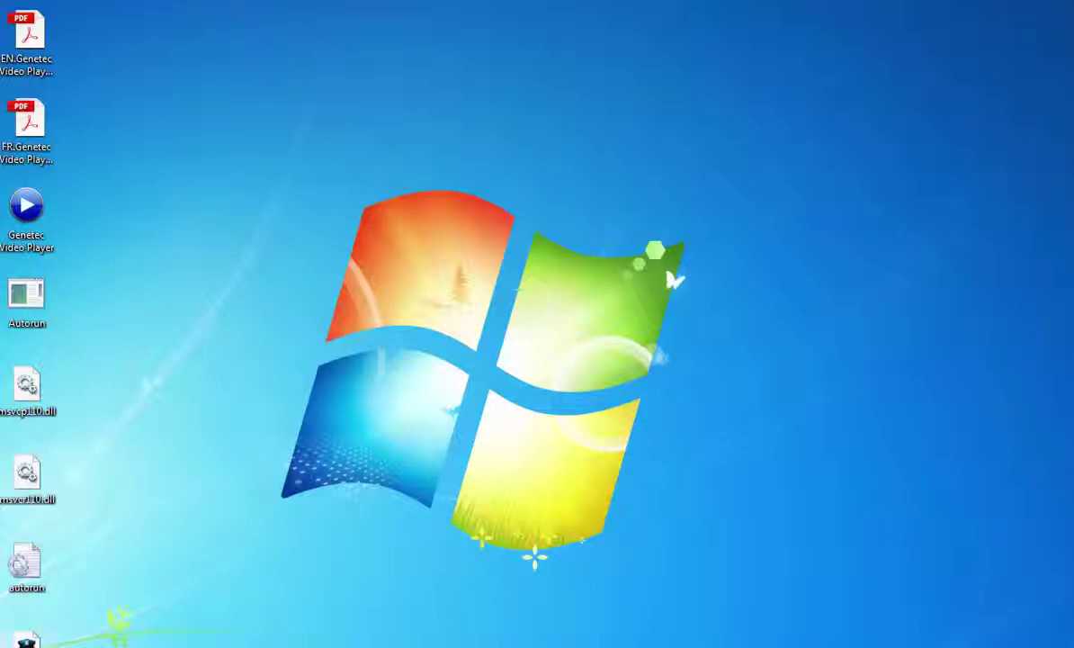
drag(27, 635, 40, 472)
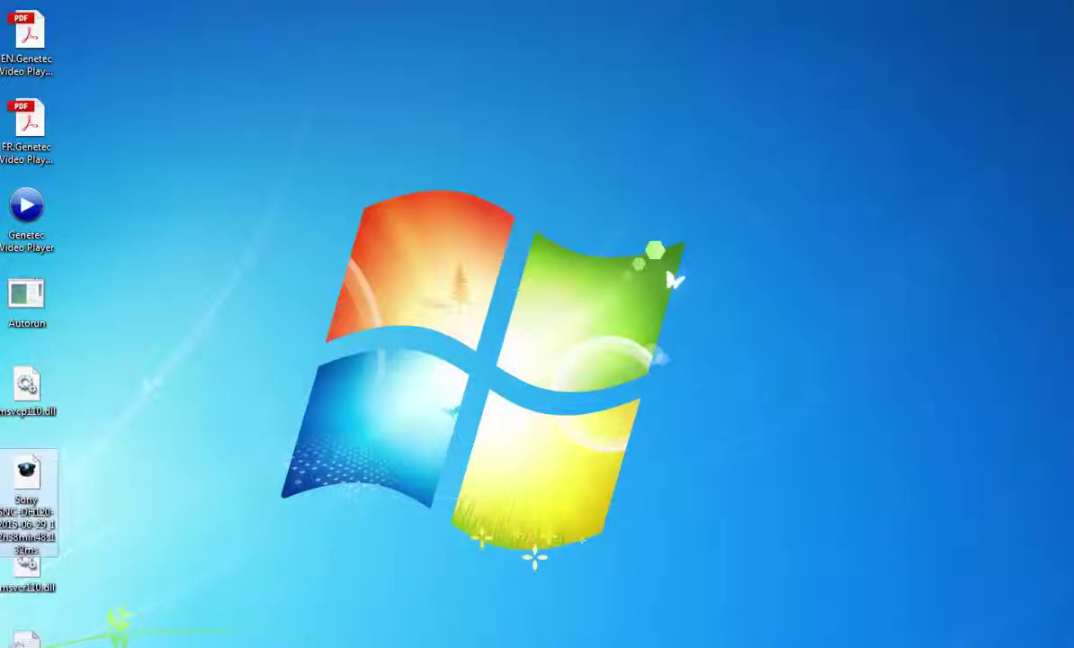